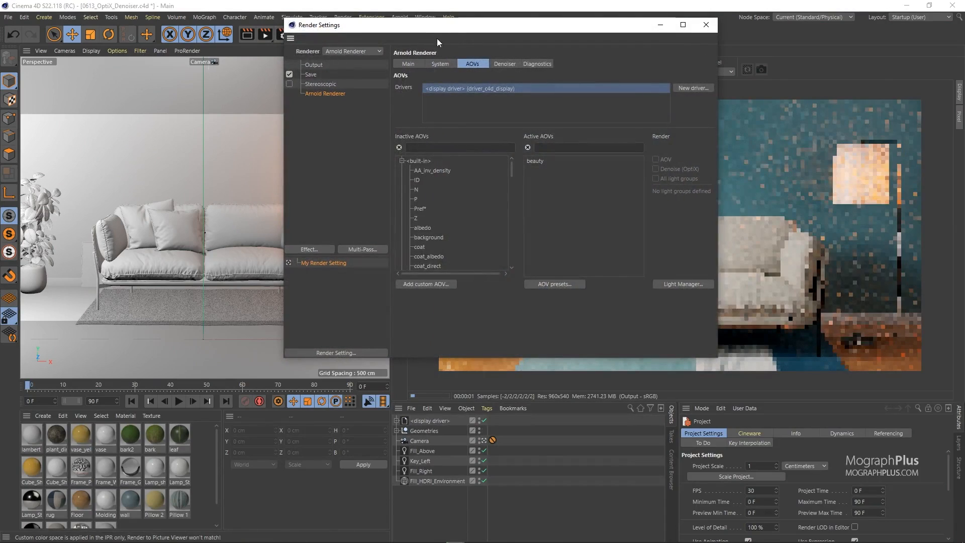
Enable OptiX denoising for the active beauty AOV in the Arnold render settings
drag(443, 32, 159, 53)
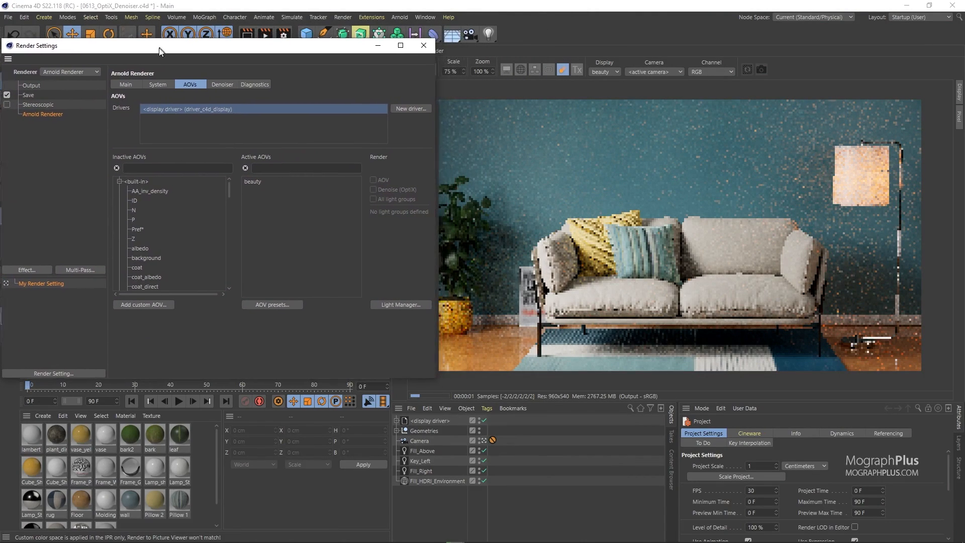
click(275, 182)
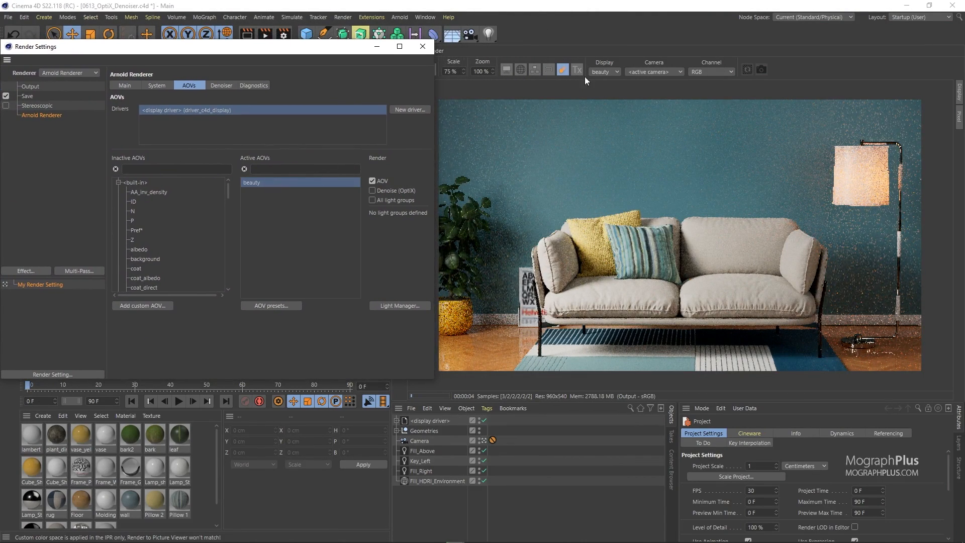
click(606, 72)
click(566, 89)
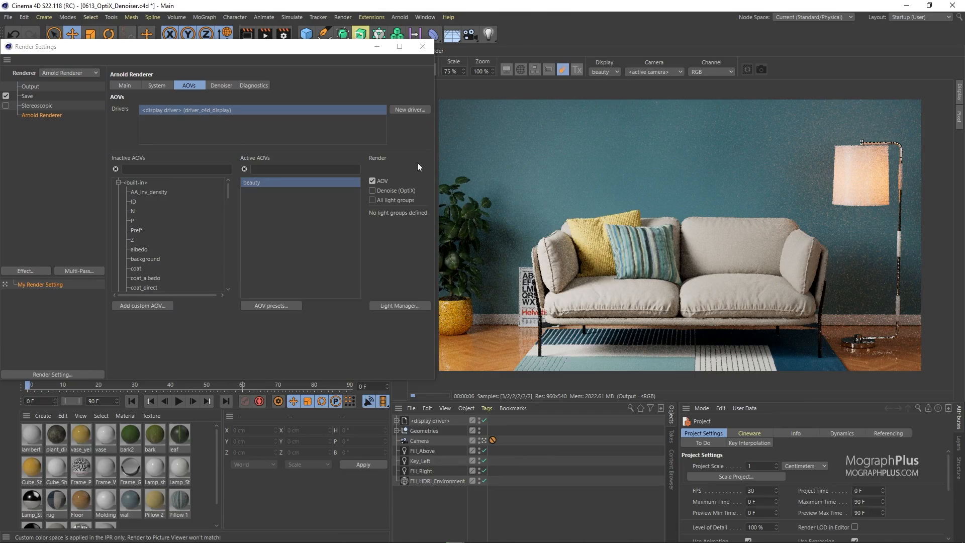
click(375, 190)
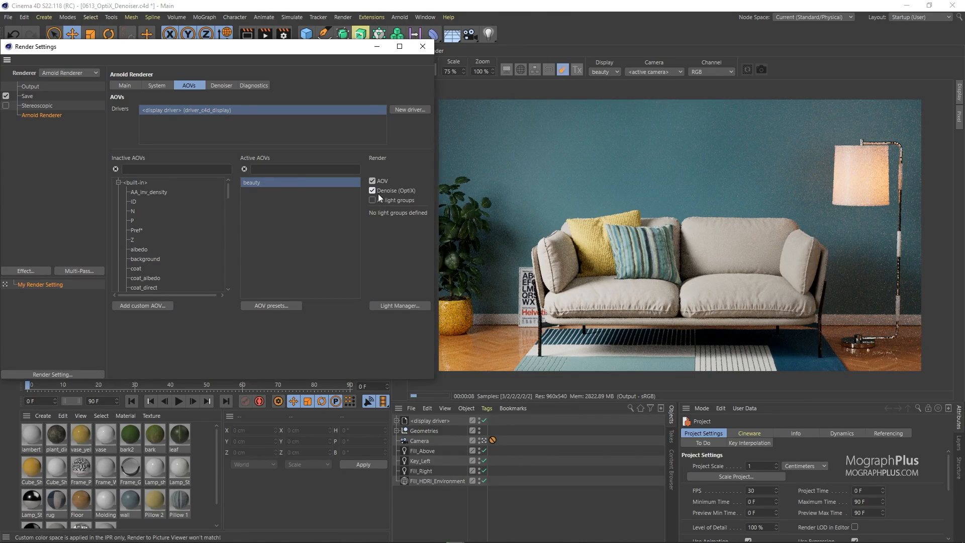
Try adding the sheen AOV to the active AOVs, return it to the inactive ones and reselect beauty
drag(348, 53, 300, 53)
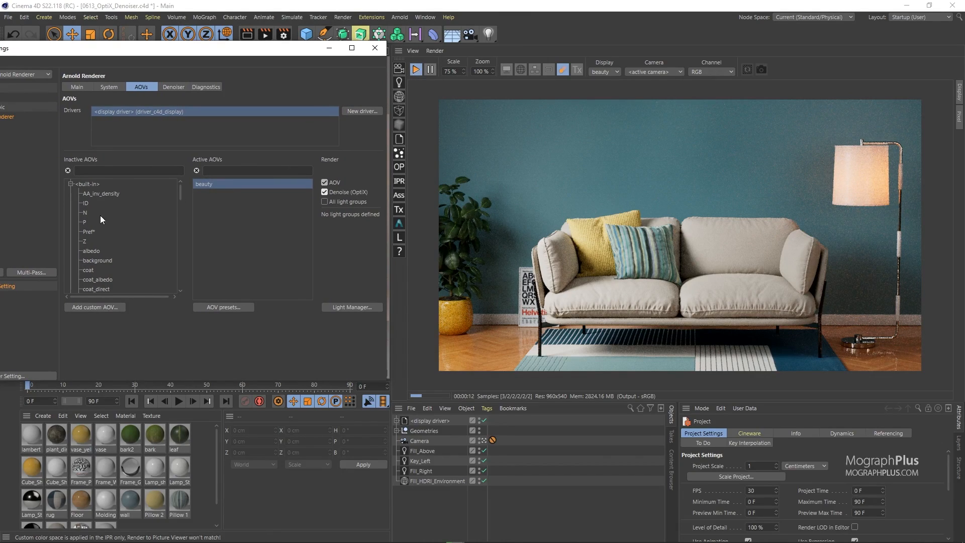
scroll(101, 257, down, 6)
click(92, 253)
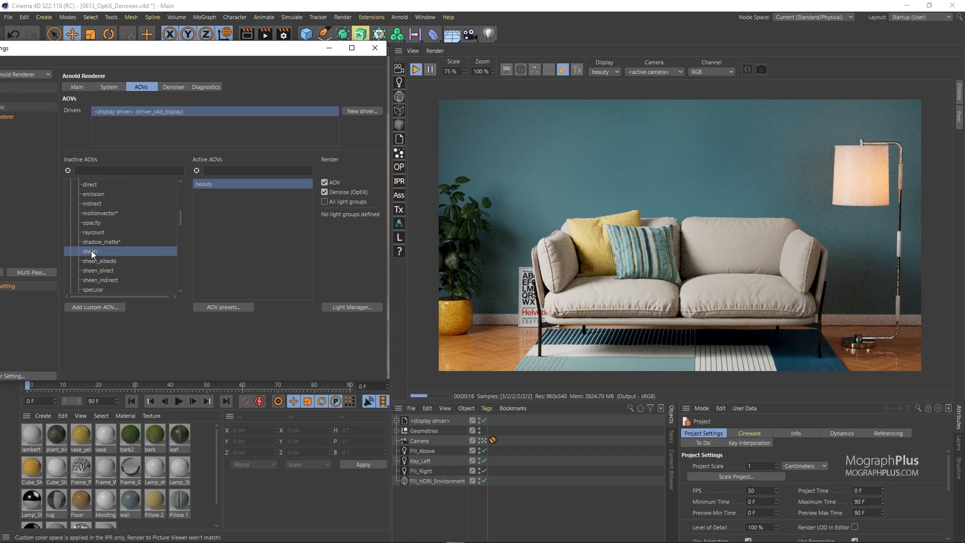
drag(92, 252, 214, 228)
click(215, 193)
drag(240, 195, 182, 200)
click(218, 184)
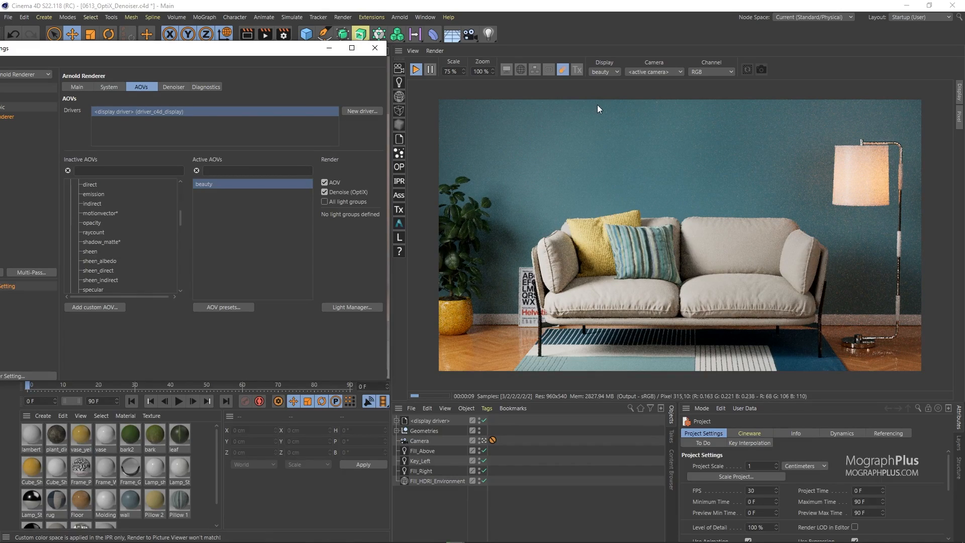
View the noisy beauty AOV in the IPR window and switch the display to beauty_denoise
click(615, 71)
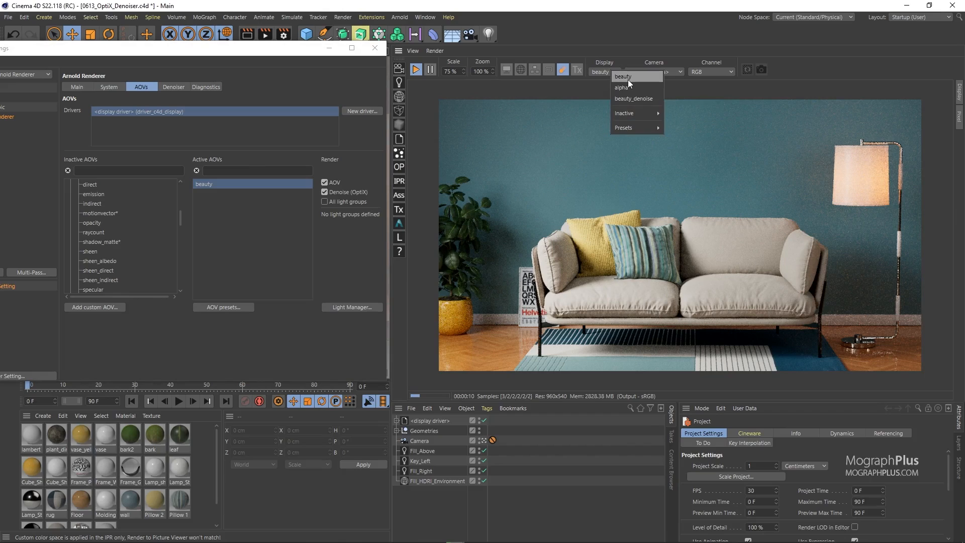
click(629, 79)
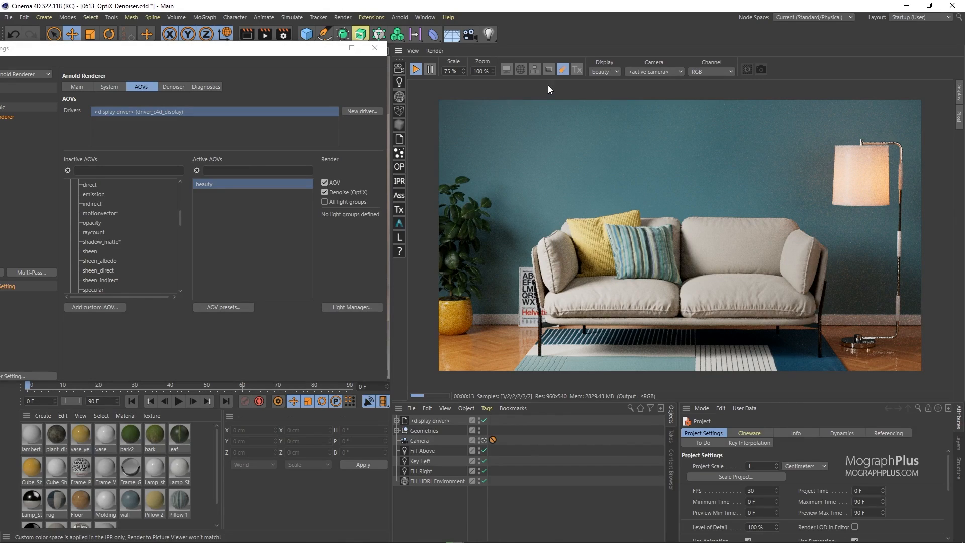
click(611, 71)
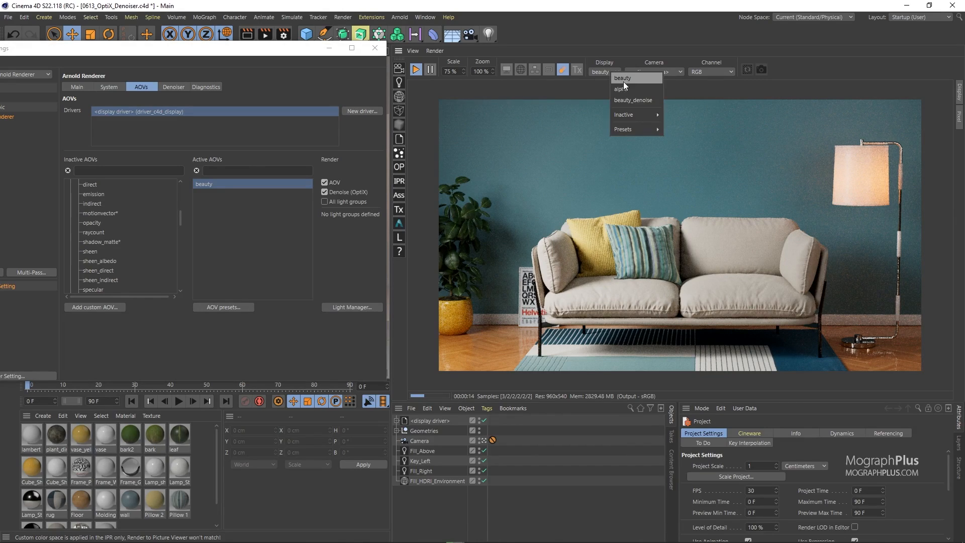
click(657, 102)
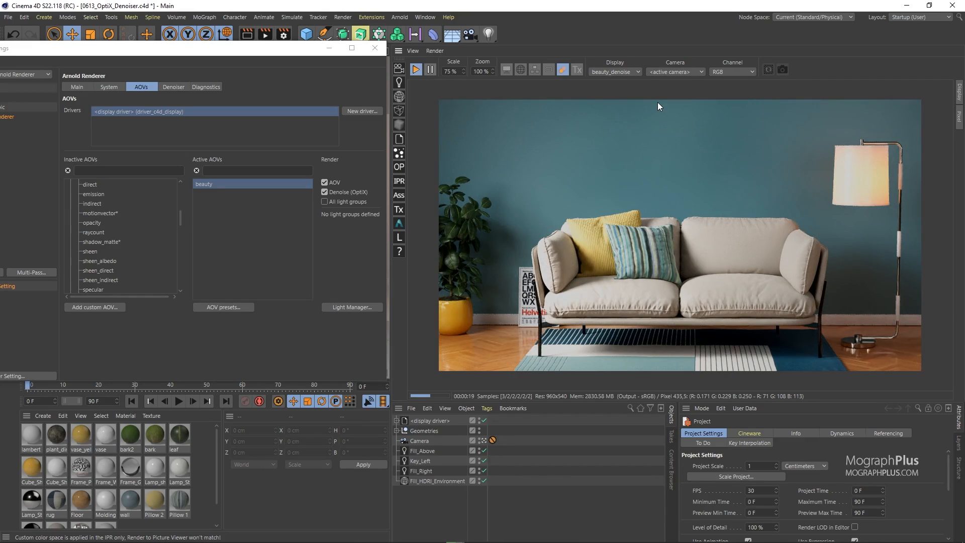
Leave the scene camera view and frame the potted plant beside the poster with the default camera
drag(278, 51, 278, 295)
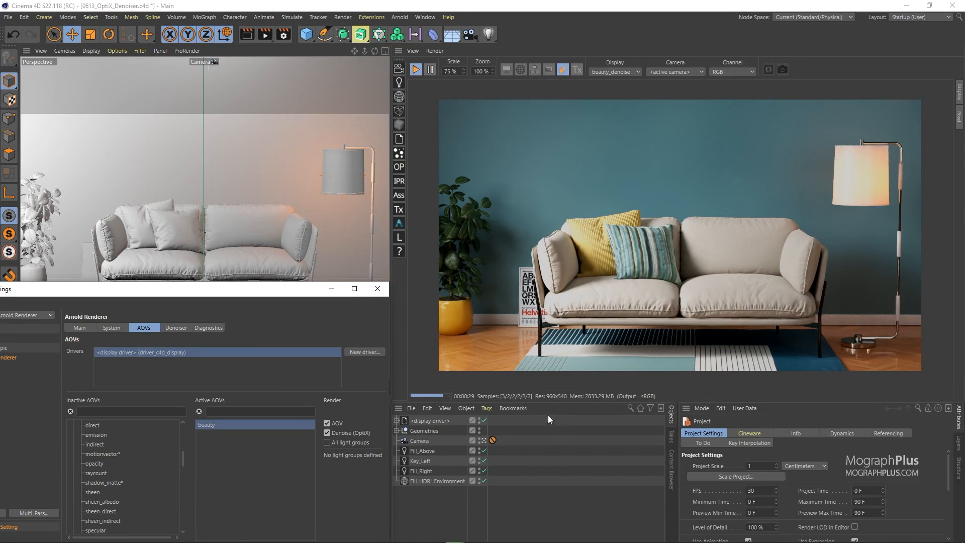
click(486, 440)
alt+drag(246, 164, 229, 185)
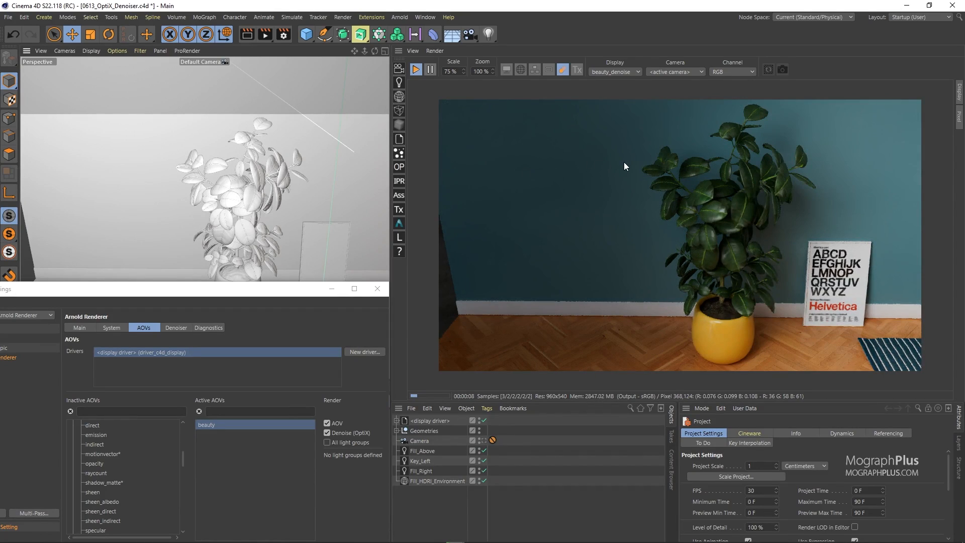
Compare the plant close-up in the beauty and beauty_denoise displays of the IPR render
click(613, 72)
click(623, 79)
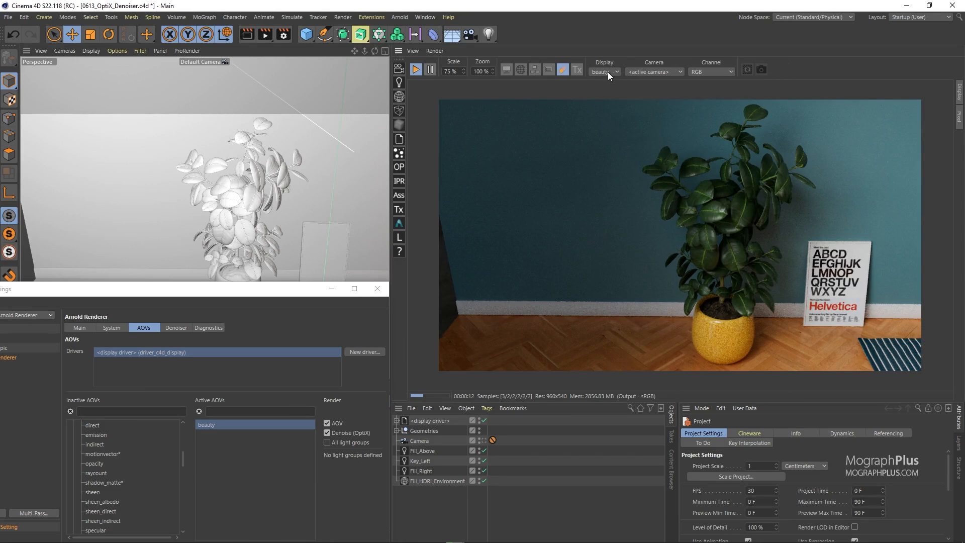
click(608, 72)
click(625, 101)
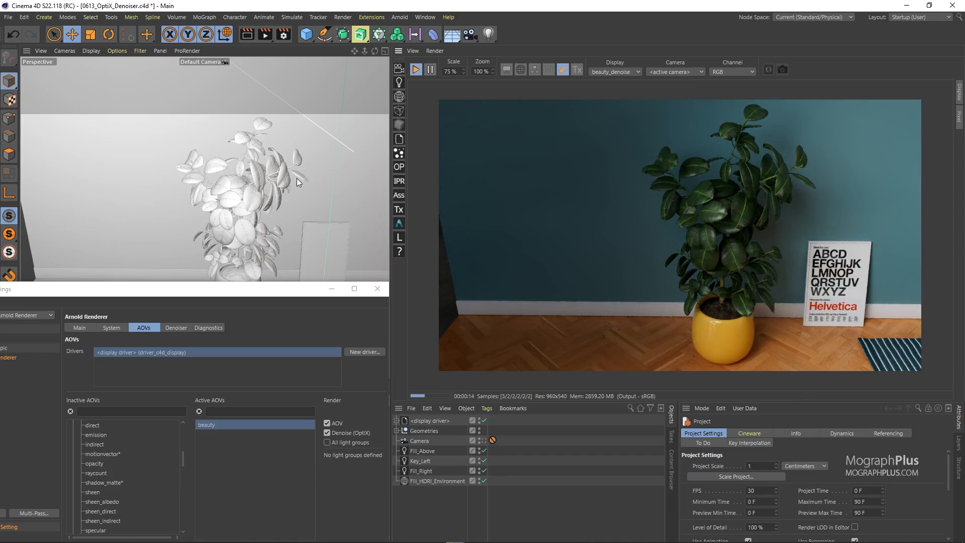
Examine the sofa and floor lamp from an angle, comparing the beauty and beauty_denoise displays
scroll(297, 178, down, 5)
alt+middle_drag(275, 197, 101, 191)
alt+middle_drag(289, 179, 164, 182)
mouse_move(165, 182)
alt+mouse_down()
mouse_move(231, 176)
mouse_move(149, 169)
mouse_move(179, 171)
mouse_move(167, 170)
mouse_move(174, 178)
alt+mouse_up()
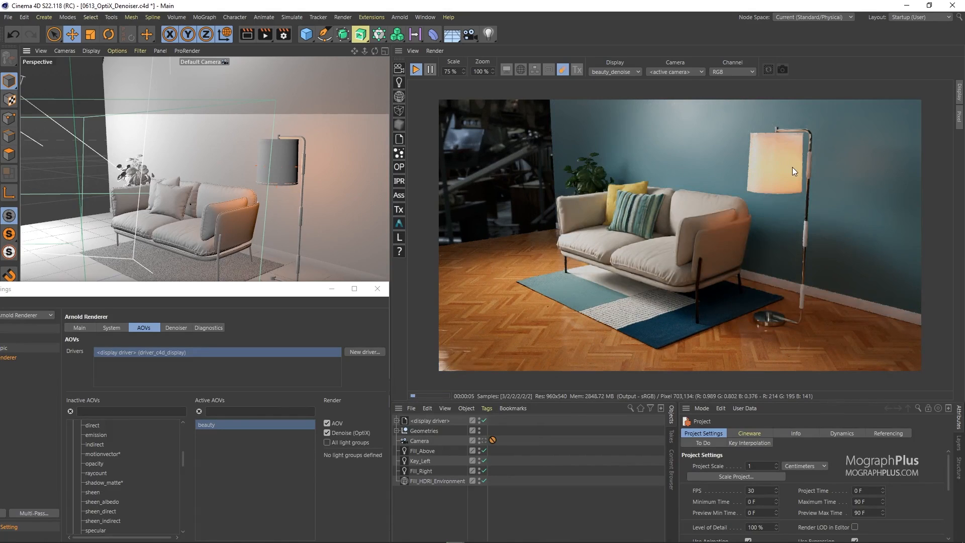
click(611, 73)
click(627, 81)
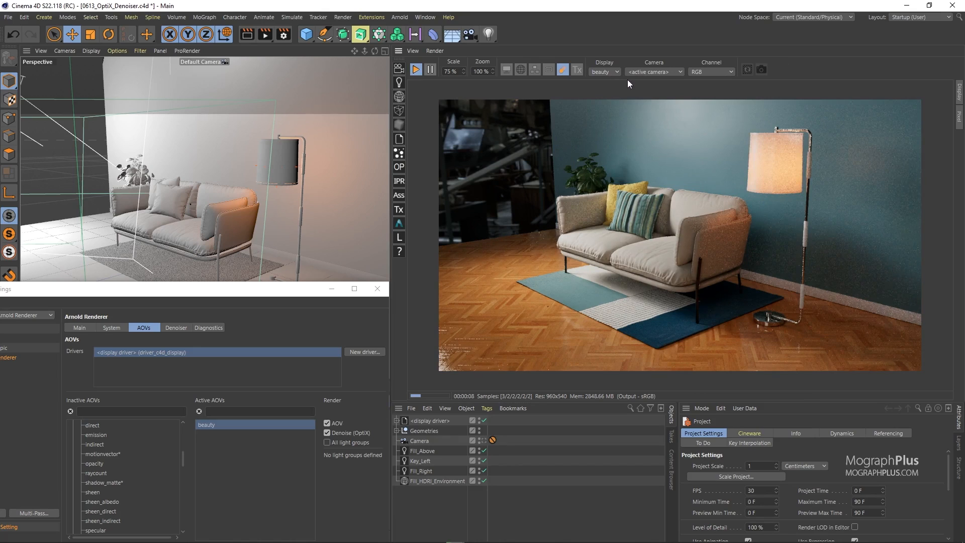
click(612, 72)
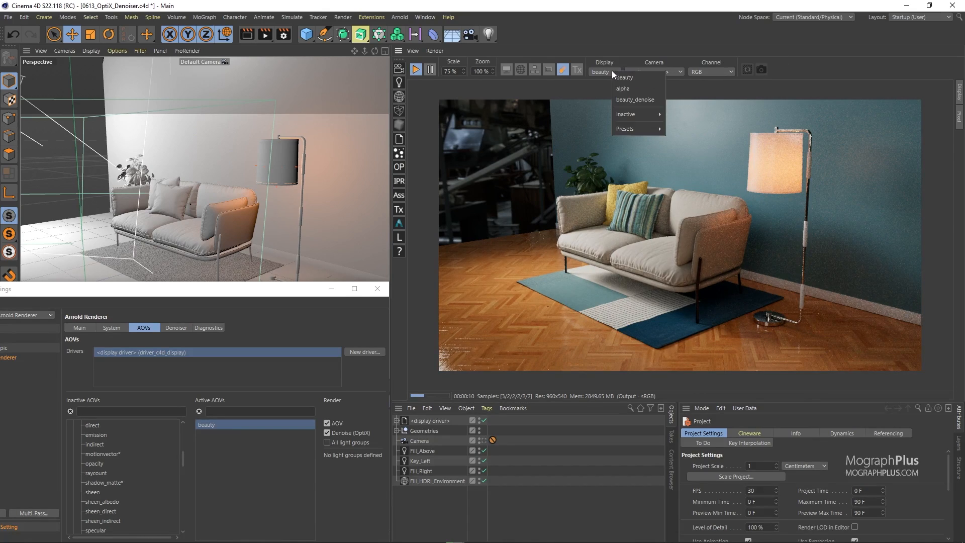
click(632, 99)
click(614, 73)
click(623, 78)
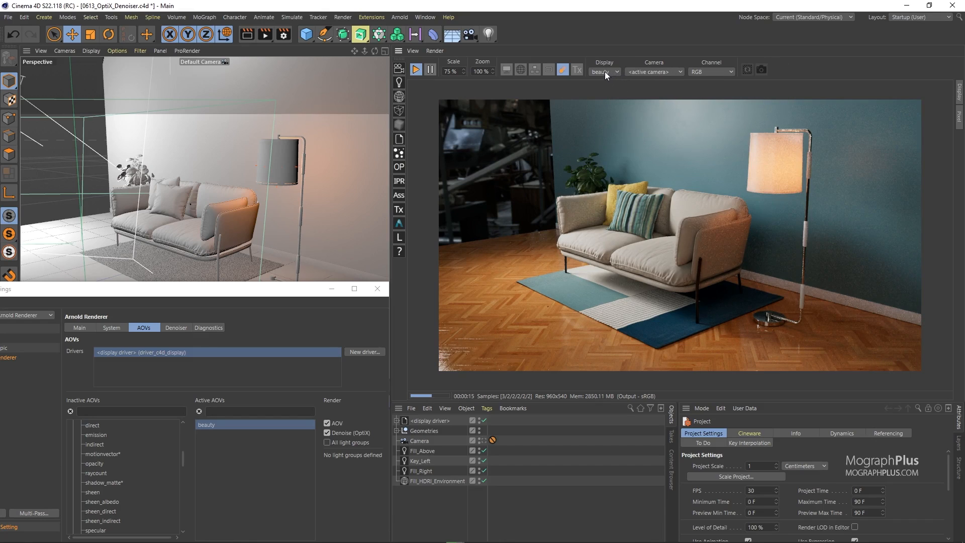
click(605, 71)
click(620, 98)
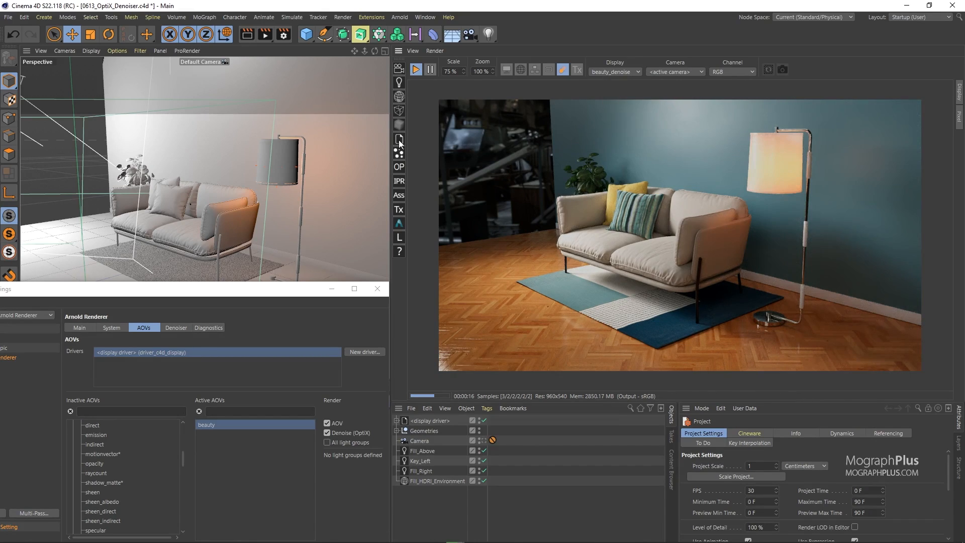
Examine the wooden floor, yellow pot and poster up close, comparing the beauty and beauty_denoise displays
alt+drag(137, 201, 221, 210)
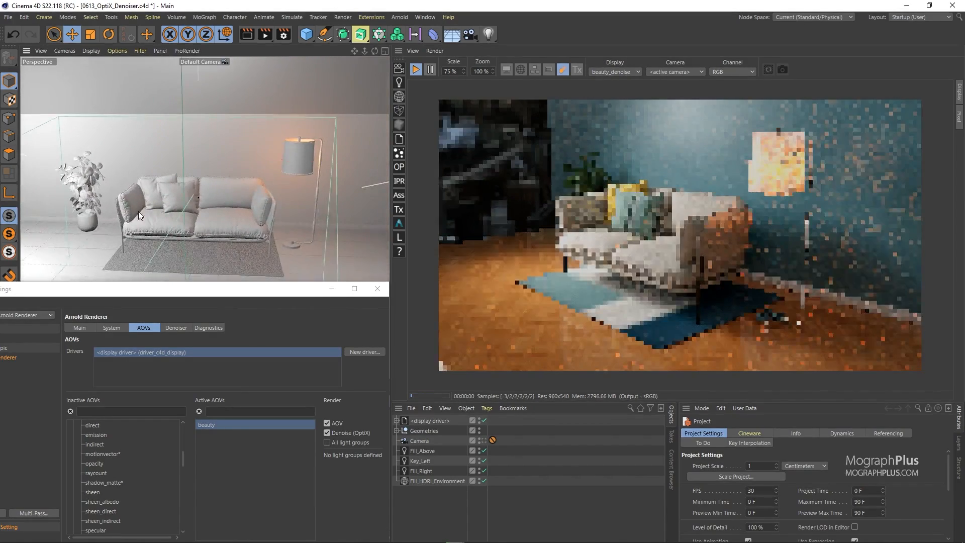
alt+right_drag(138, 212, 163, 194)
alt+drag(163, 194, 215, 186)
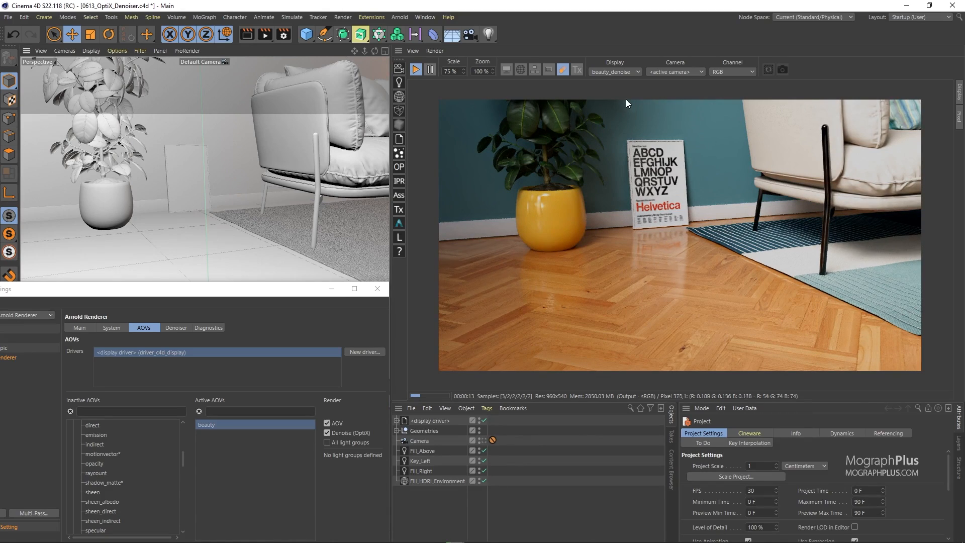
click(603, 71)
click(613, 80)
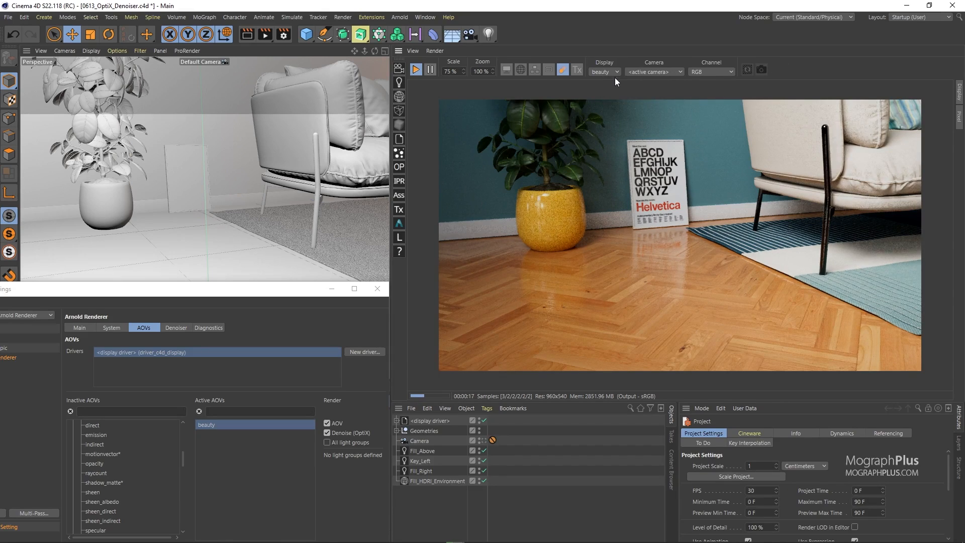
click(614, 72)
click(638, 102)
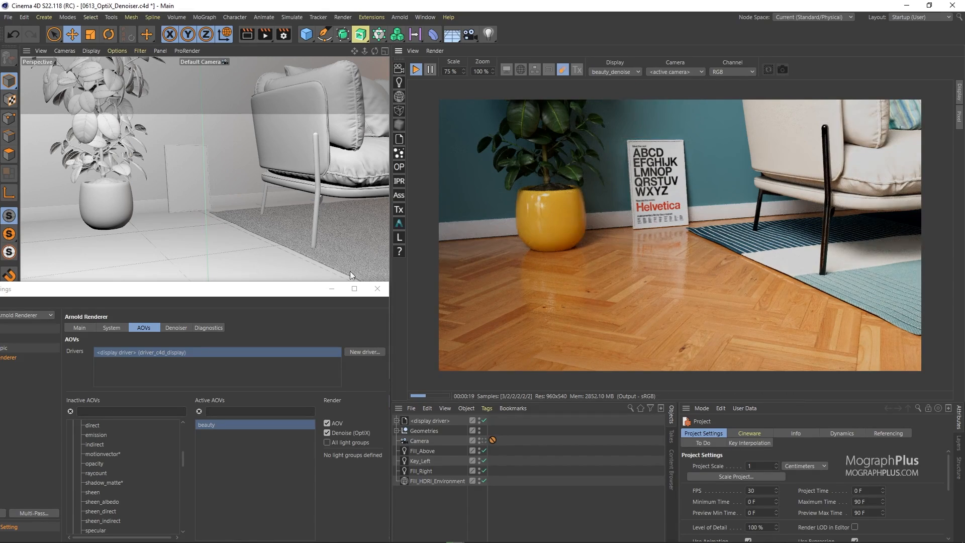
Filter the inactive AOVs by "diff" and activate diffuse_indirect with OptiX denoising enabled
drag(280, 298, 445, 153)
click(284, 265)
text(diff)
drag(265, 319, 407, 311)
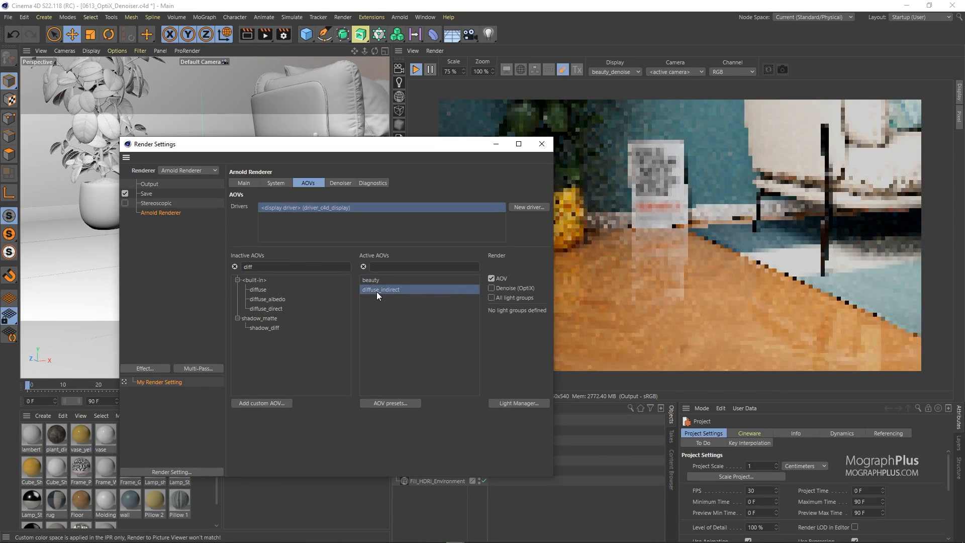
click(502, 287)
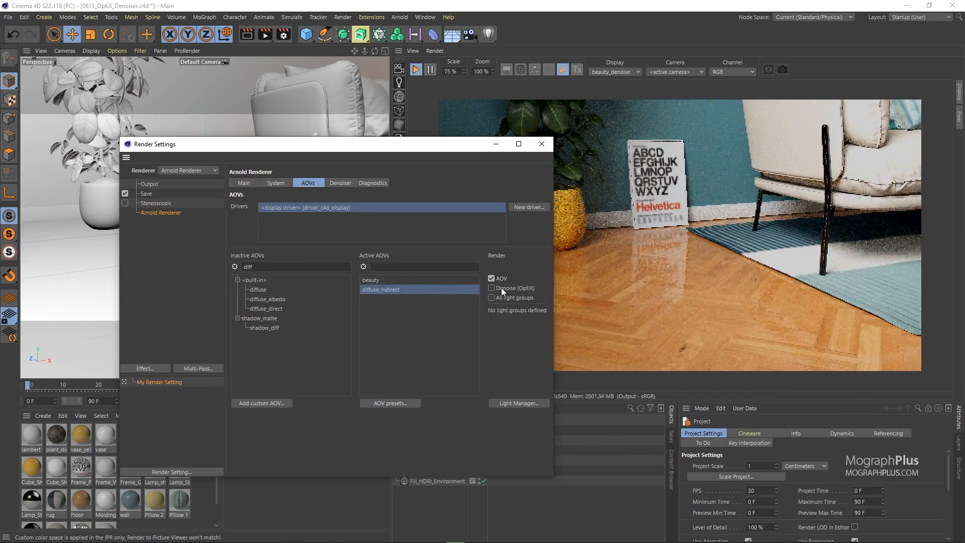
click(541, 144)
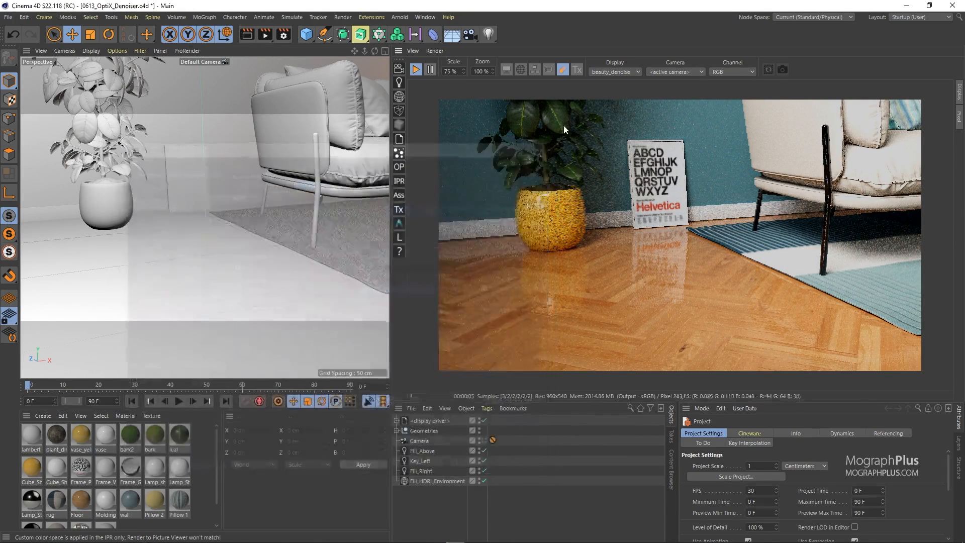
Restart the IPR render and display the diffuse_indirect AOV followed by diffuse_indirect_denoise
click(417, 68)
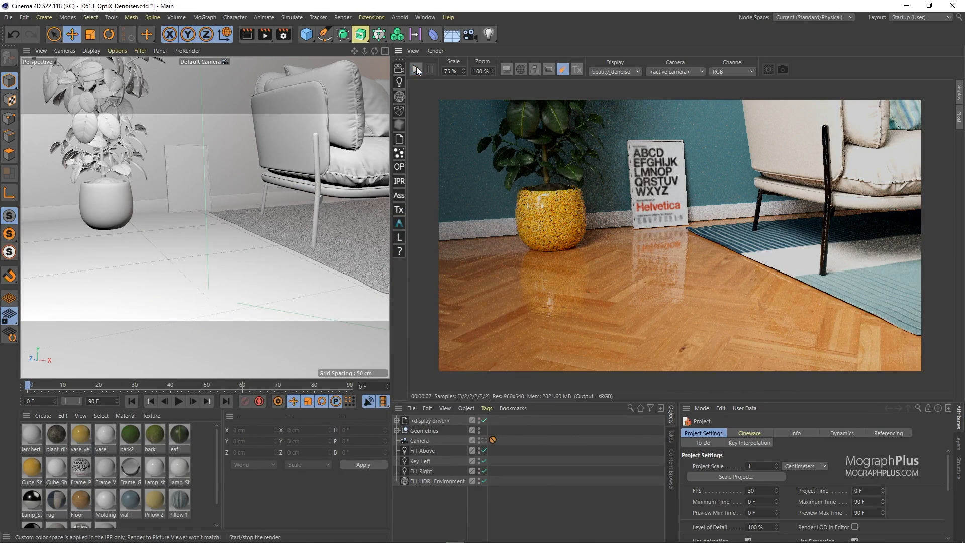
click(621, 72)
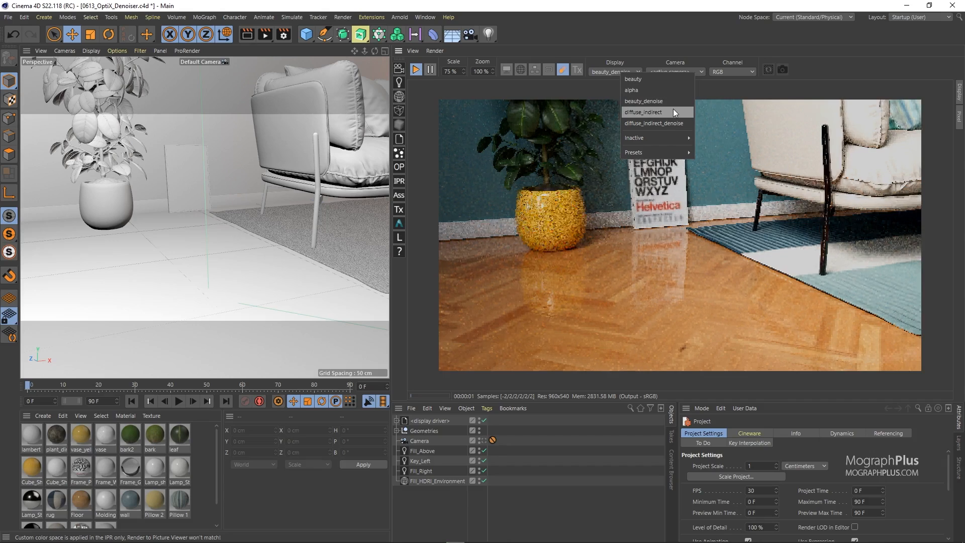
click(674, 110)
click(618, 71)
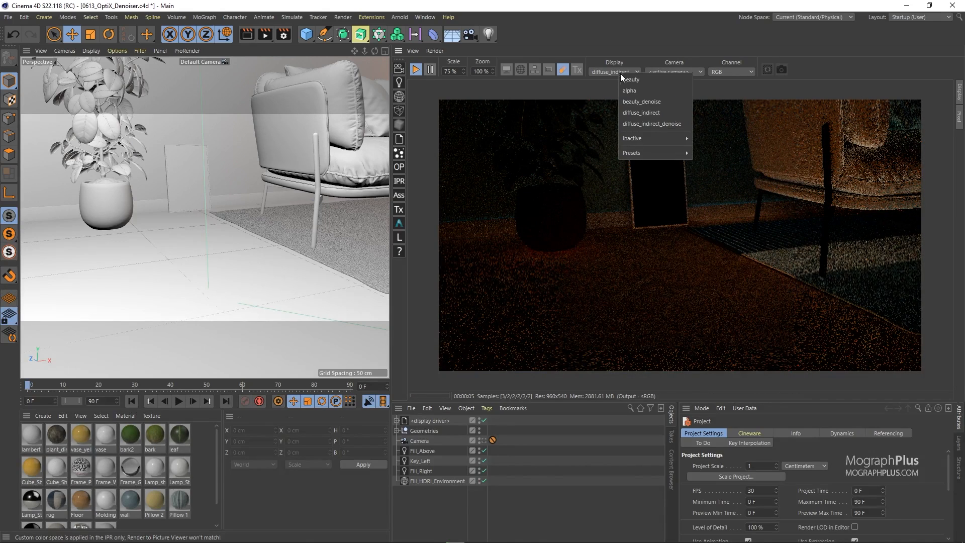
click(679, 128)
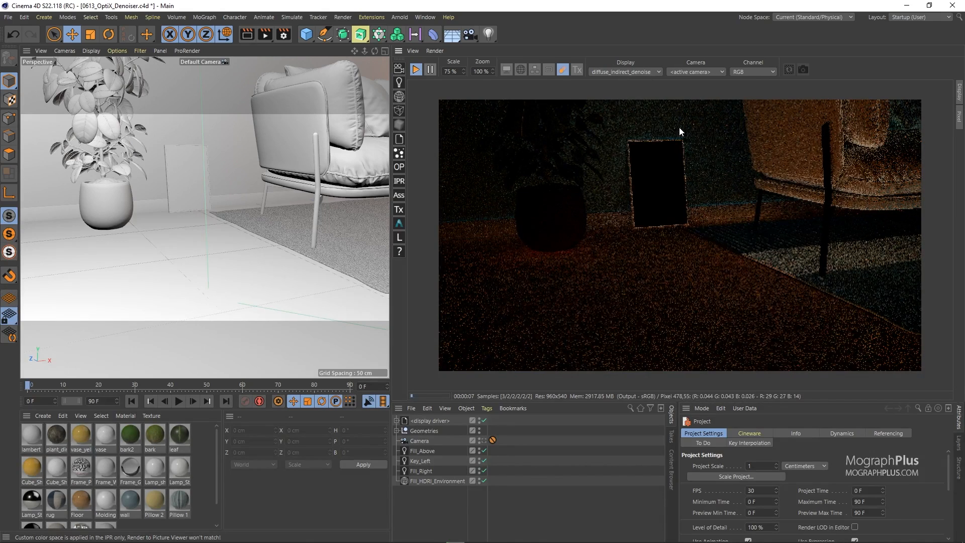
Compare the raw diffuse_indirect AOV with its denoised version, ending on the diffuse_indirect_denoise display
click(623, 73)
click(642, 111)
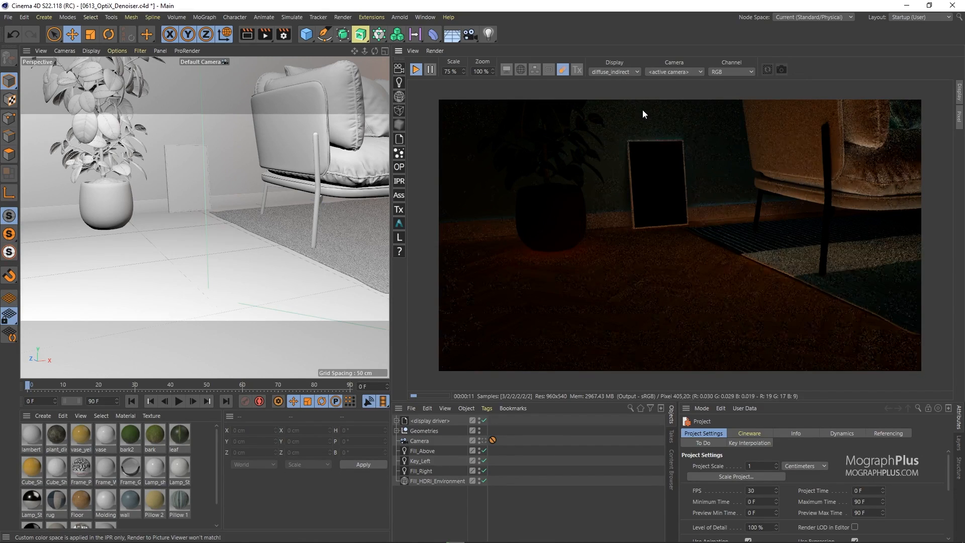
click(626, 73)
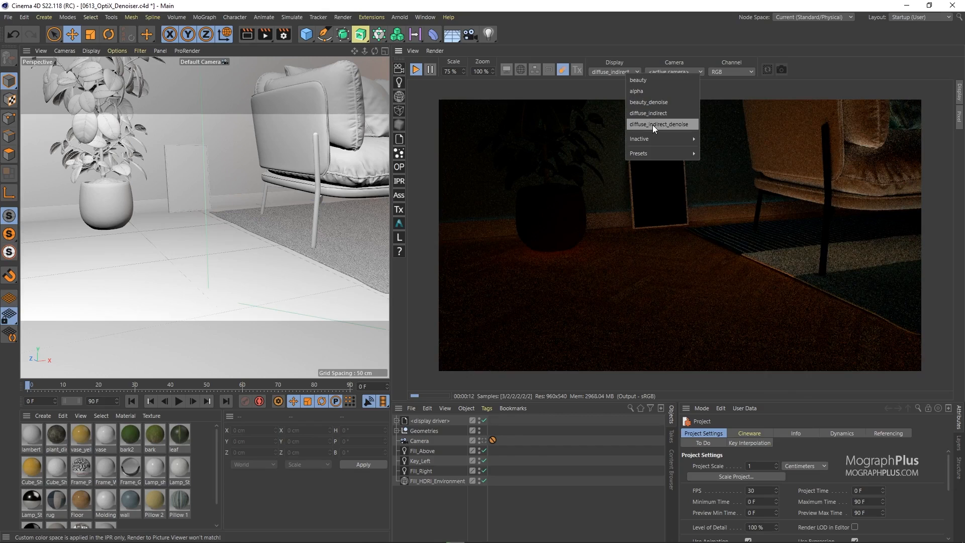
click(652, 125)
click(622, 72)
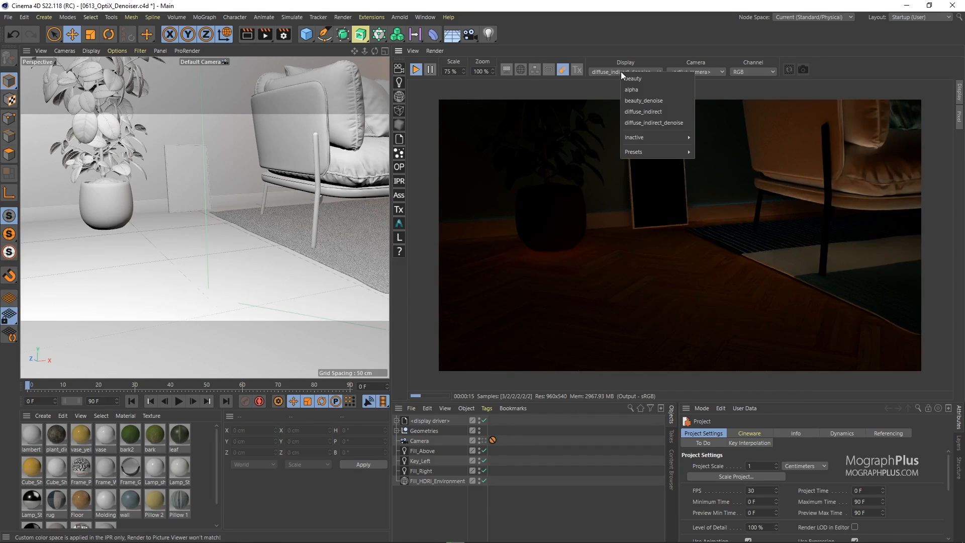
click(518, 130)
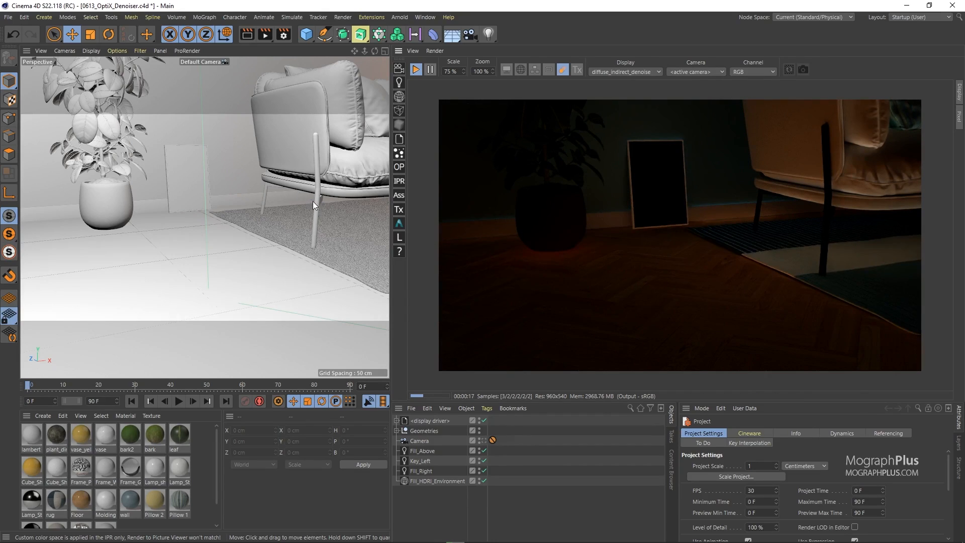
Show the beauty AOV in the IPR and select the active beauty AOV in the render settings to check its denoise option
click(613, 72)
click(619, 81)
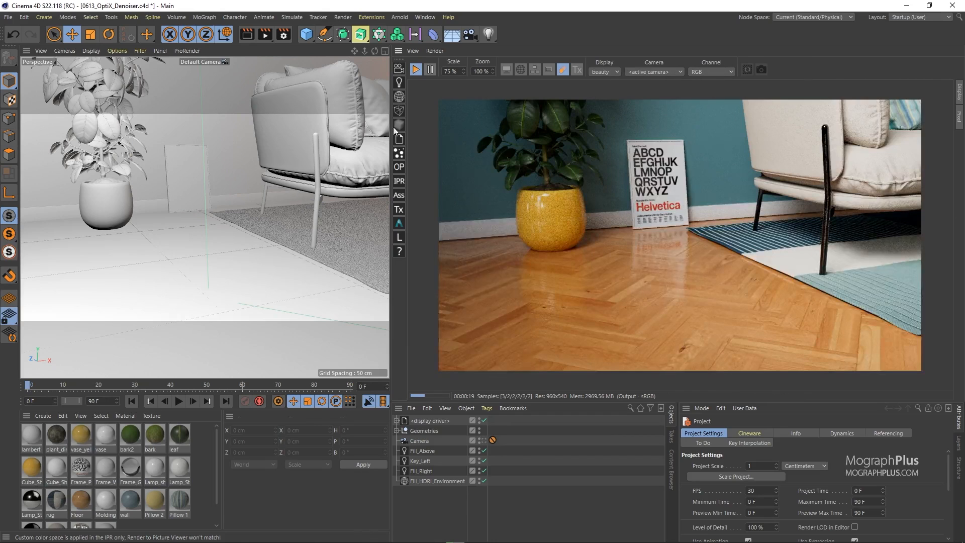
click(284, 34)
drag(484, 20, 131, 69)
click(191, 208)
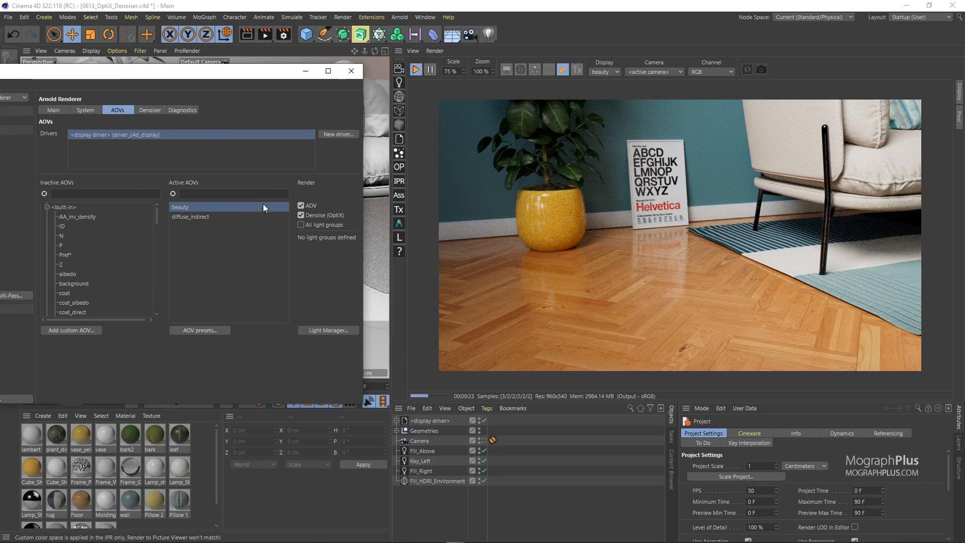
Add an Arnold driver of type driver_exr to the scene
drag(238, 76, 191, 74)
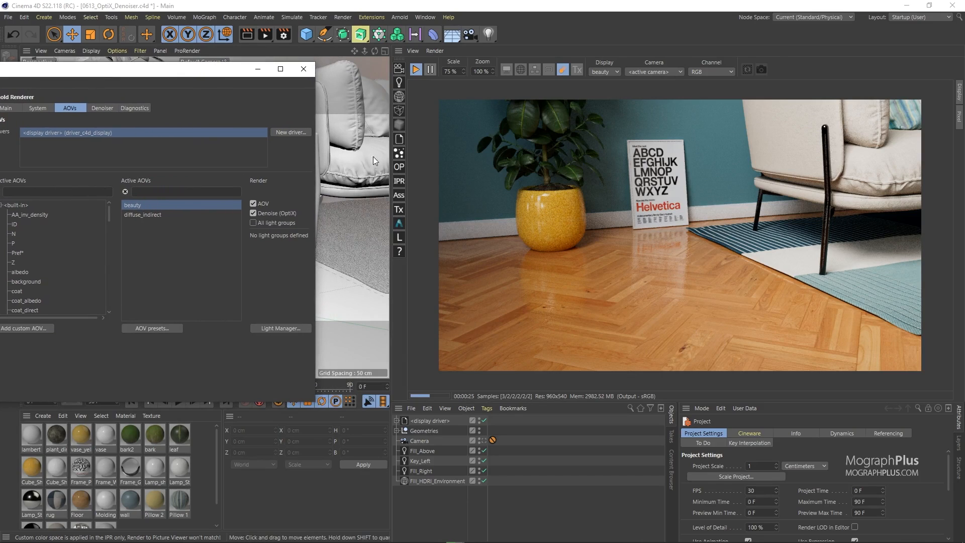
click(403, 137)
click(490, 164)
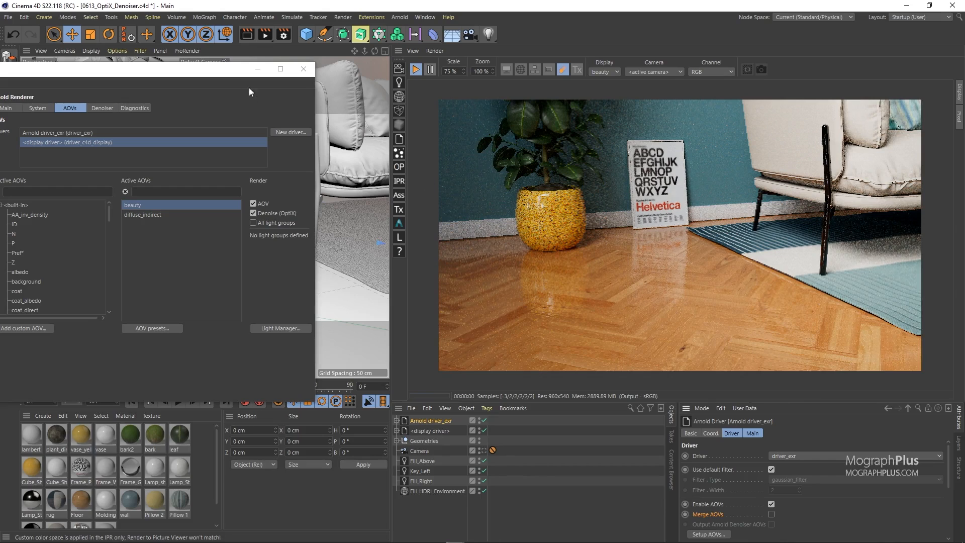
Look at the Arnold denoiser options in the render settings and return to the AOV settings
drag(199, 76, 381, 69)
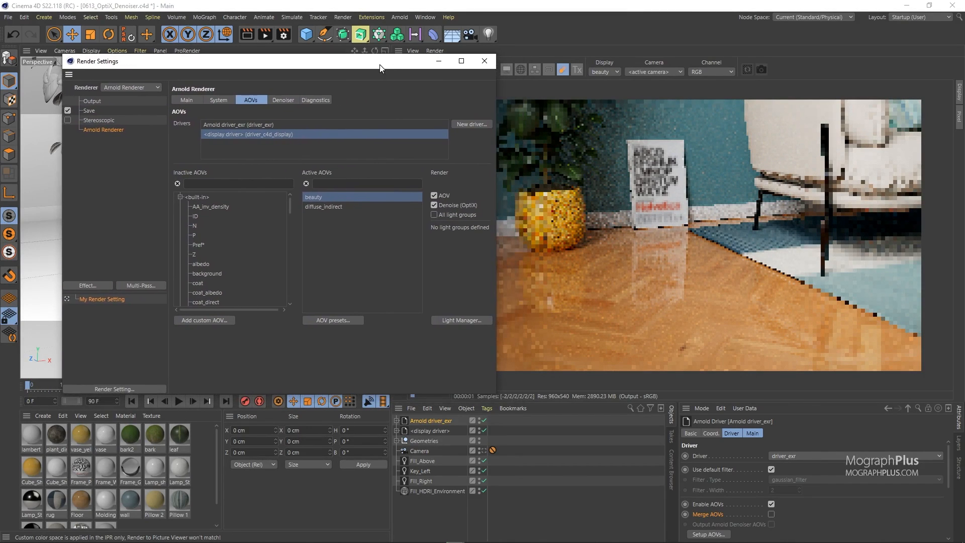
click(283, 100)
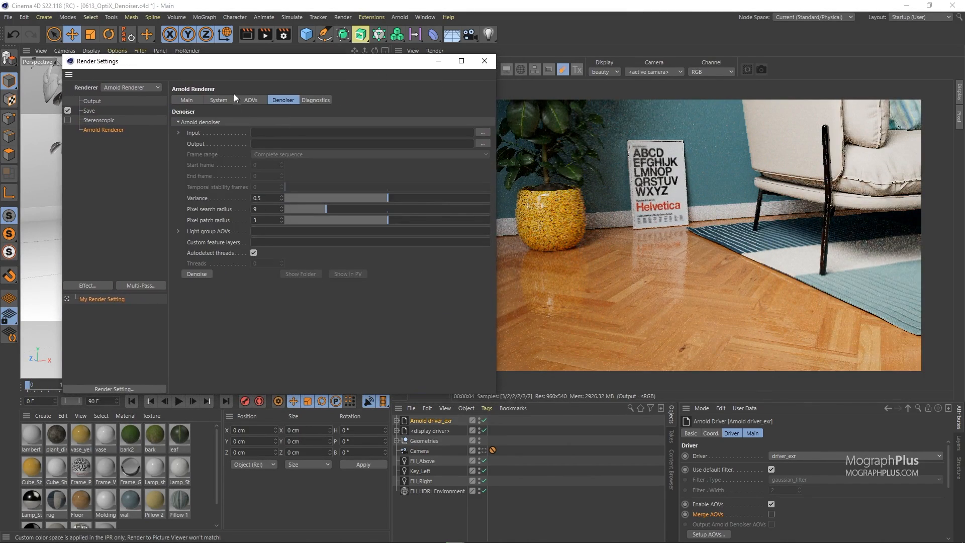
click(251, 99)
Reframe the perspective view so the render shows the whole sofa with the potted plant, rug and floor lamp
drag(345, 61, 243, 336)
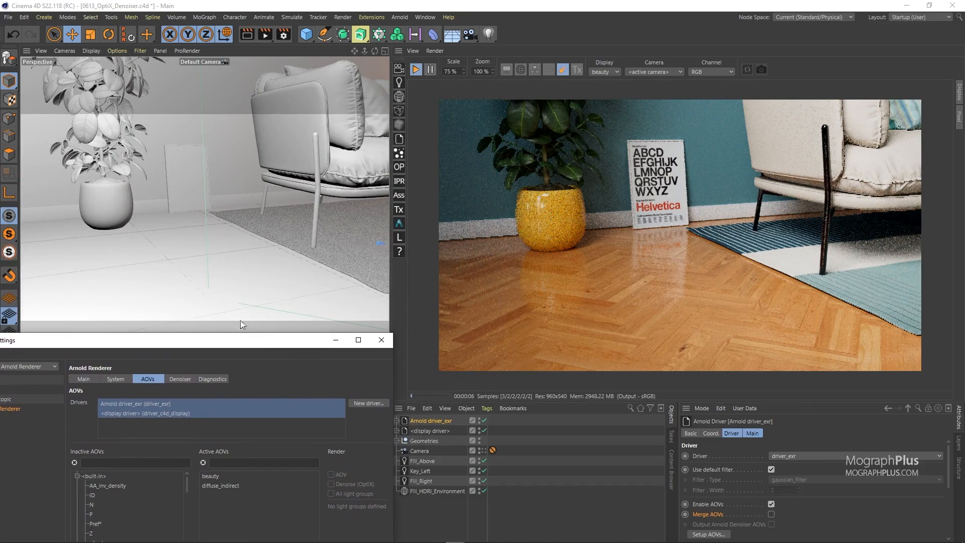
alt+middle_drag(280, 212, 189, 231)
scroll(196, 233, down, 6)
alt+drag(200, 236, 139, 249)
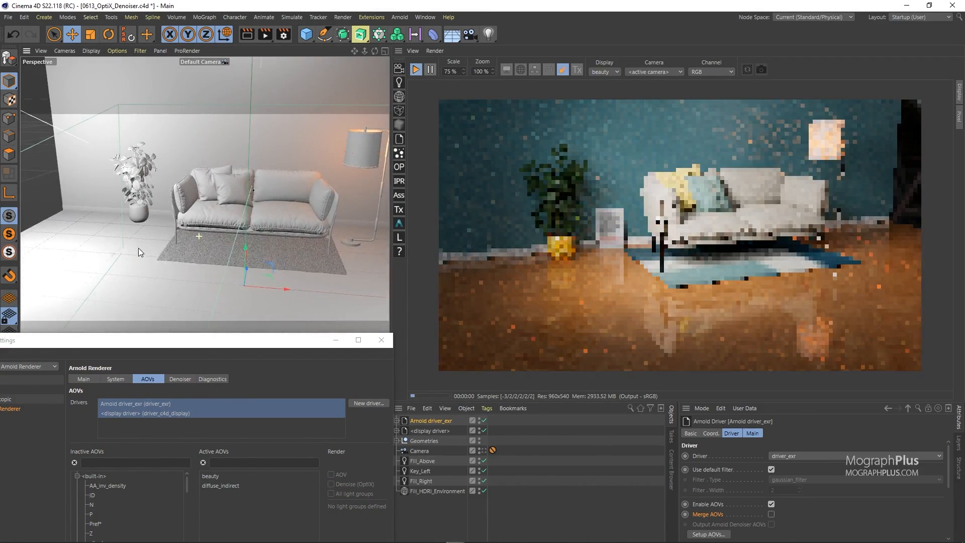
alt+middle_drag(248, 227, 204, 235)
scroll(203, 235, up, 1)
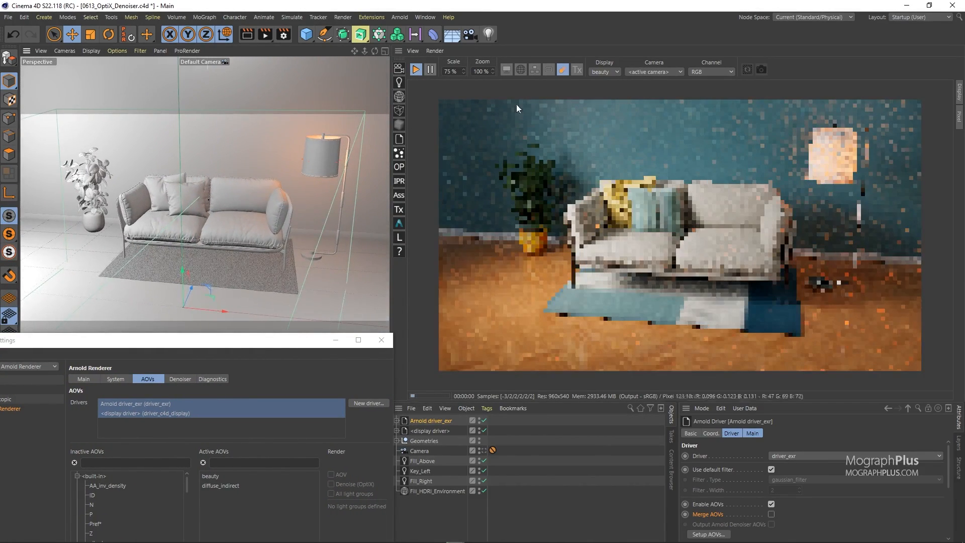
Compare the beauty_denoise and beauty displays of the full sofa scene, ending on beauty_denoise
click(597, 72)
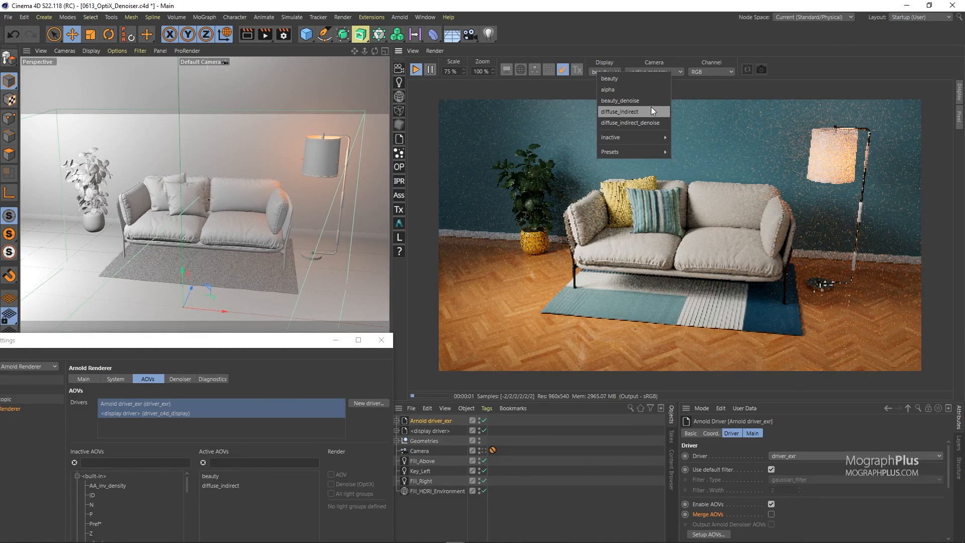
click(638, 100)
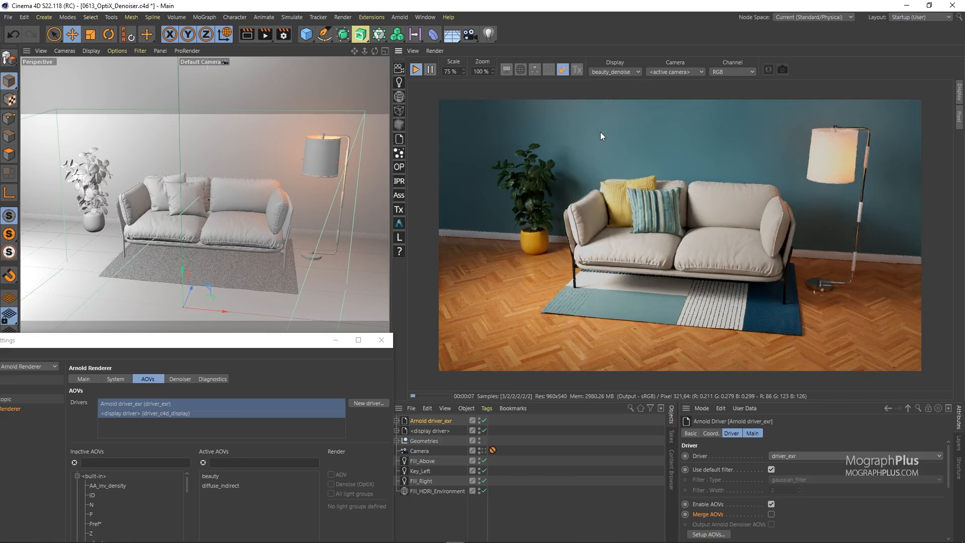
click(630, 73)
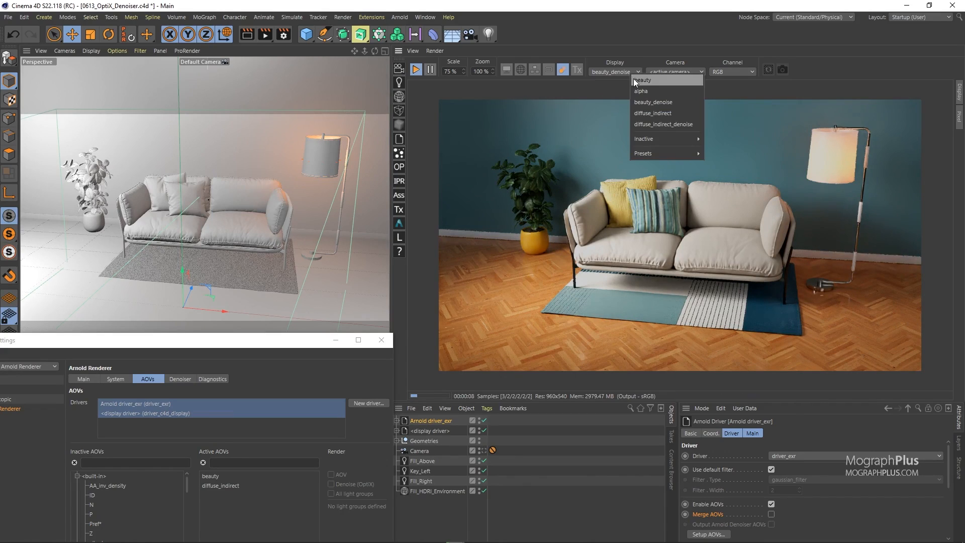
click(633, 79)
click(603, 72)
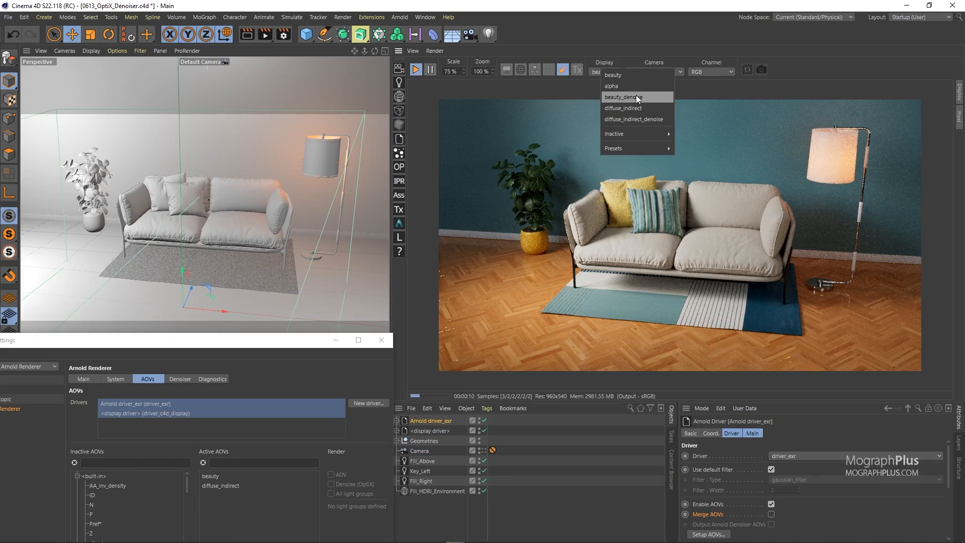
click(636, 95)
Review the Arnold denoiser's input, output, variance and pixel radius options, and close the render settings
drag(243, 341, 340, 137)
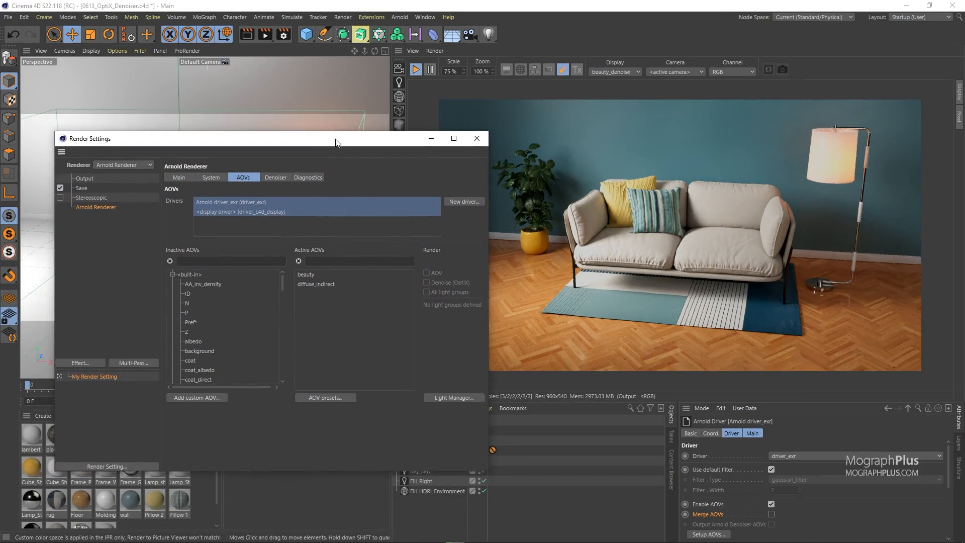
click(276, 173)
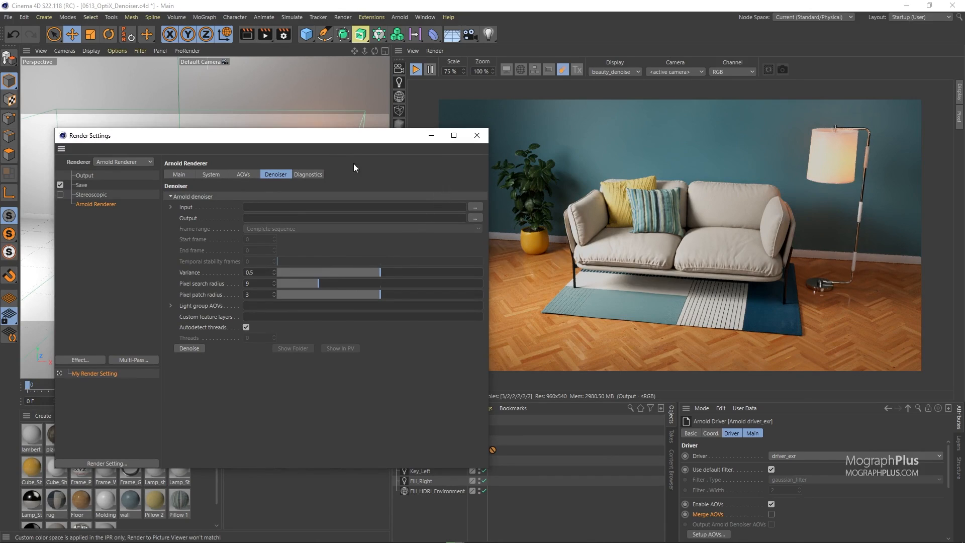
click(479, 136)
Switch the IPR repeatedly between beauty and beauty_denoise to compare noise on the wall, floor and lamp
click(608, 71)
click(617, 80)
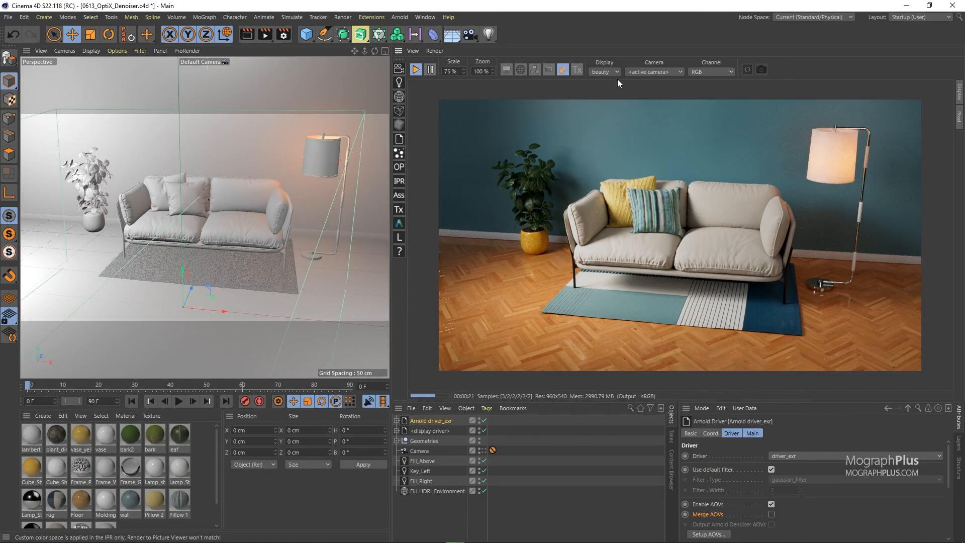
click(613, 71)
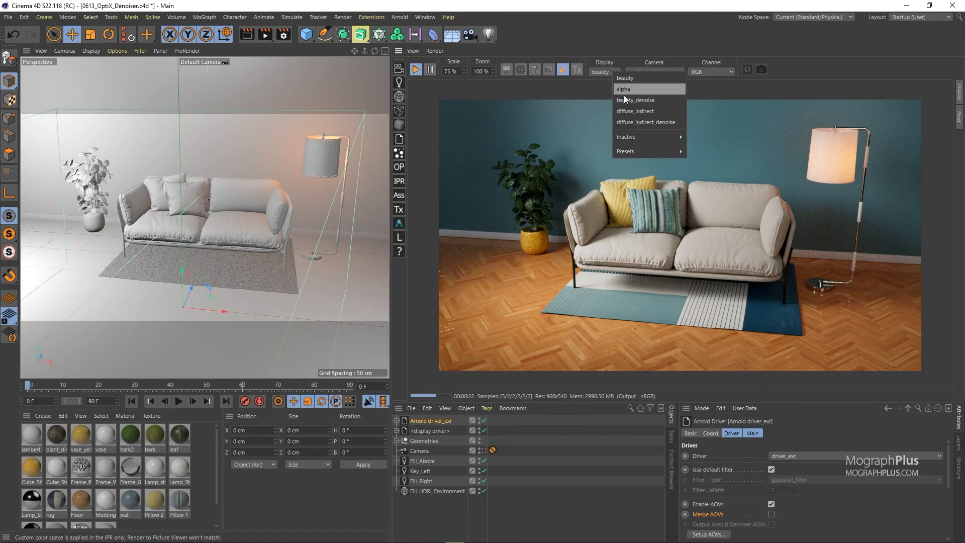
click(627, 101)
click(615, 74)
click(621, 80)
click(610, 72)
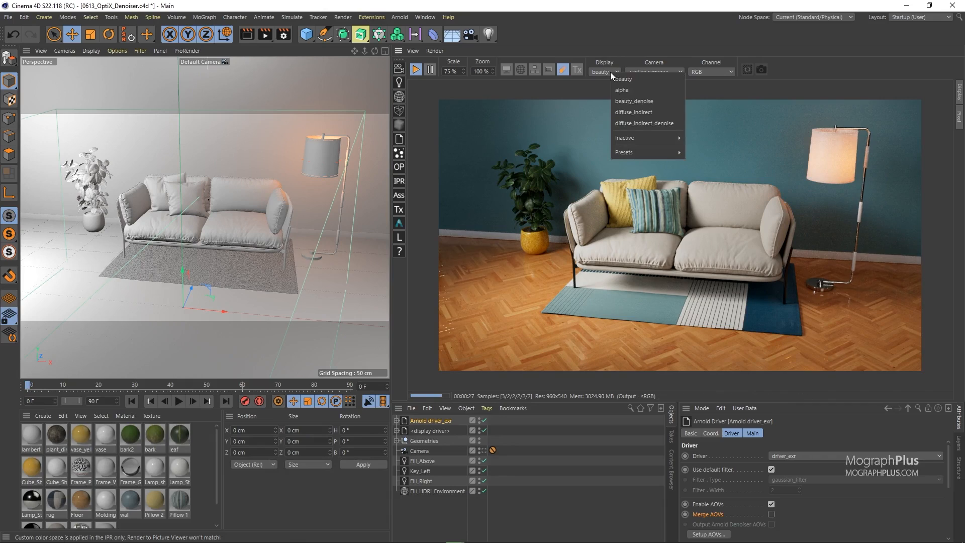